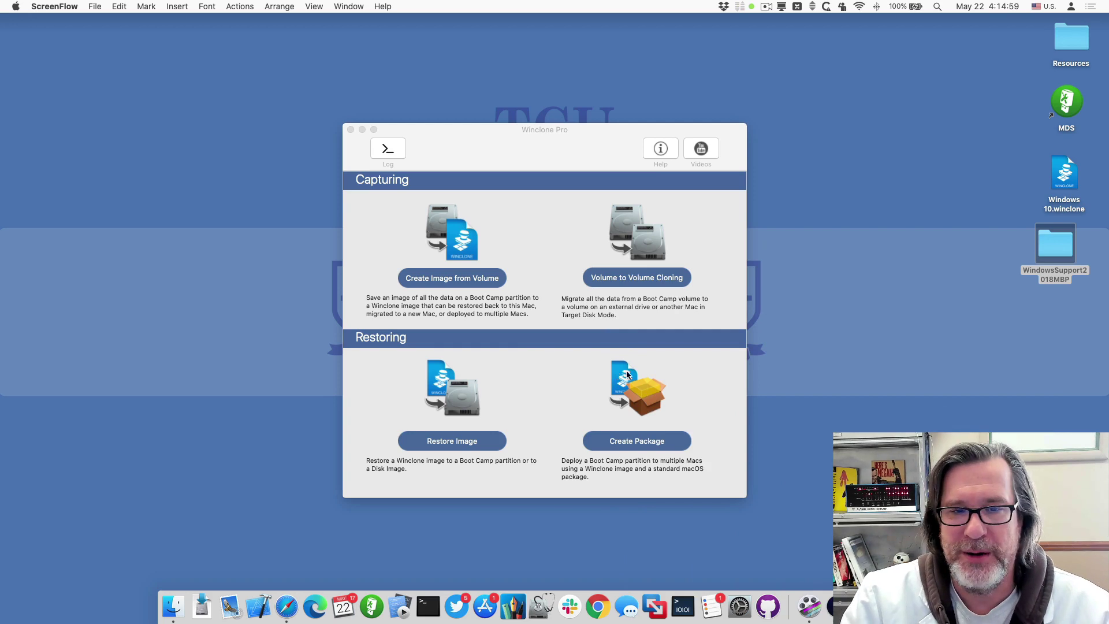
{"action": "left_click", "coordinate": [529, 159]}
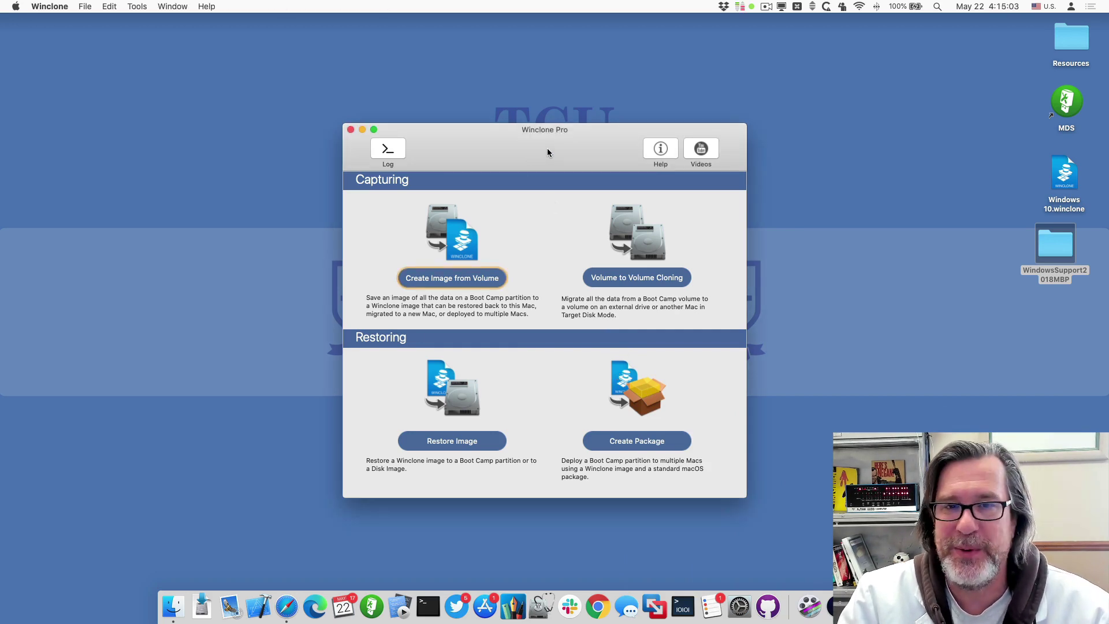
{"action": "left_click", "coordinate": [1064, 170]}
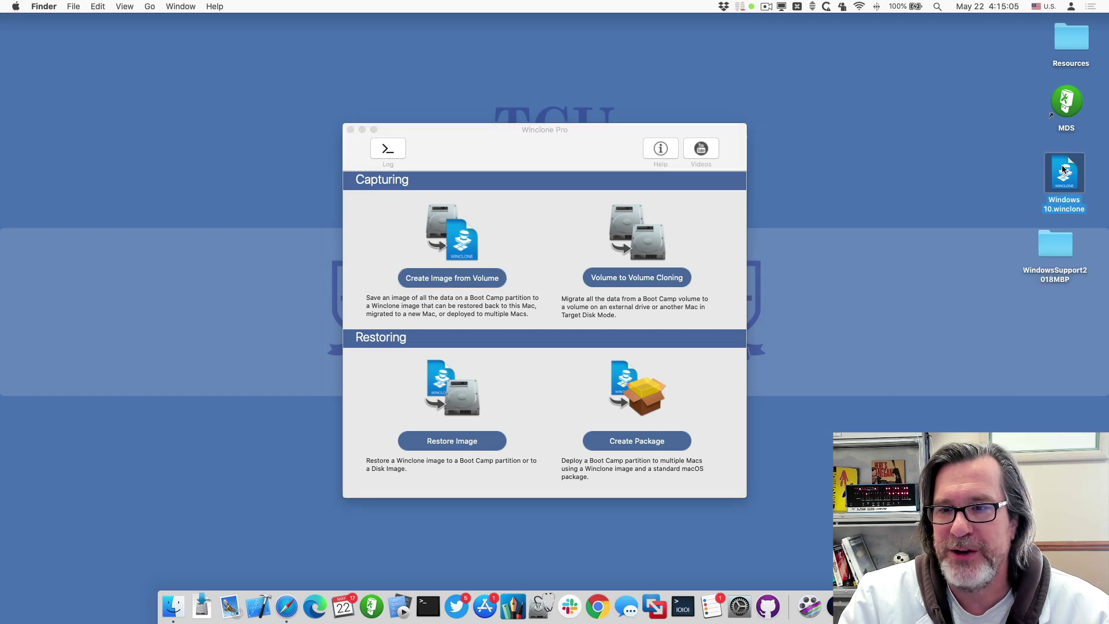
{"action": "left_click", "coordinate": [1064, 250]}
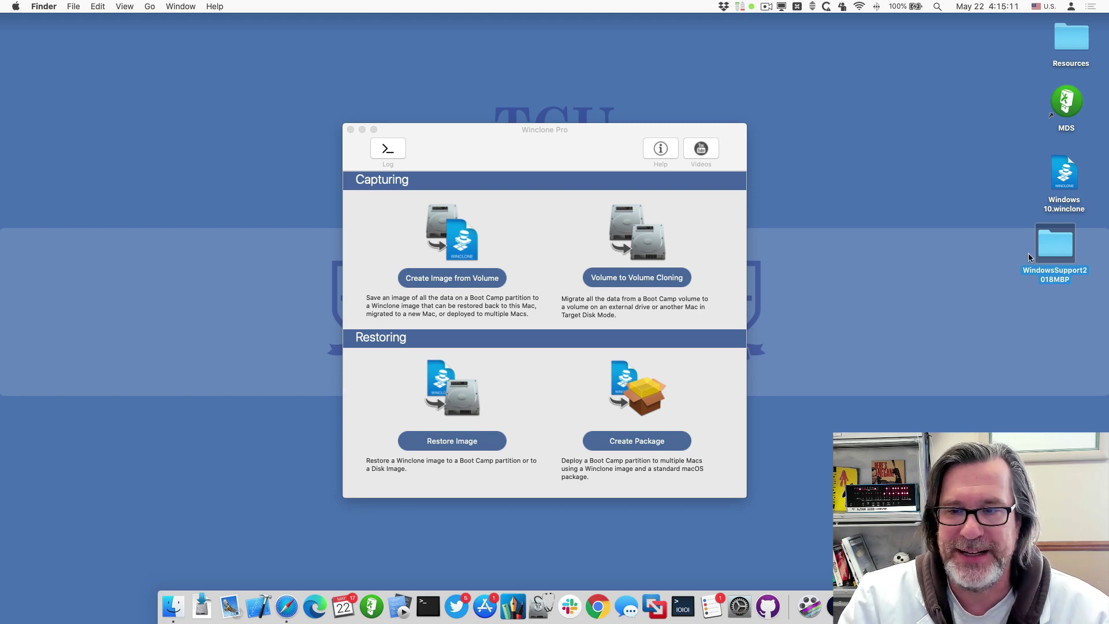
{"action": "double_click", "coordinate": [1064, 243]}
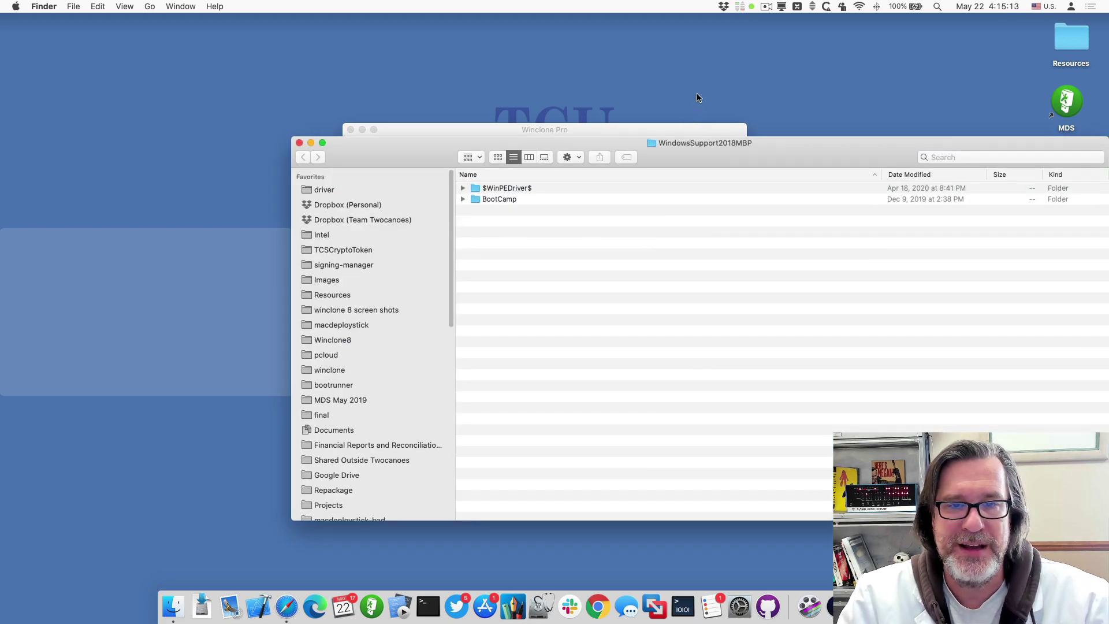
{"action": "key", "text": "super+w"}
{"action": "key", "text": "super+shift+u"}
{"action": "type", "text": "boot"}
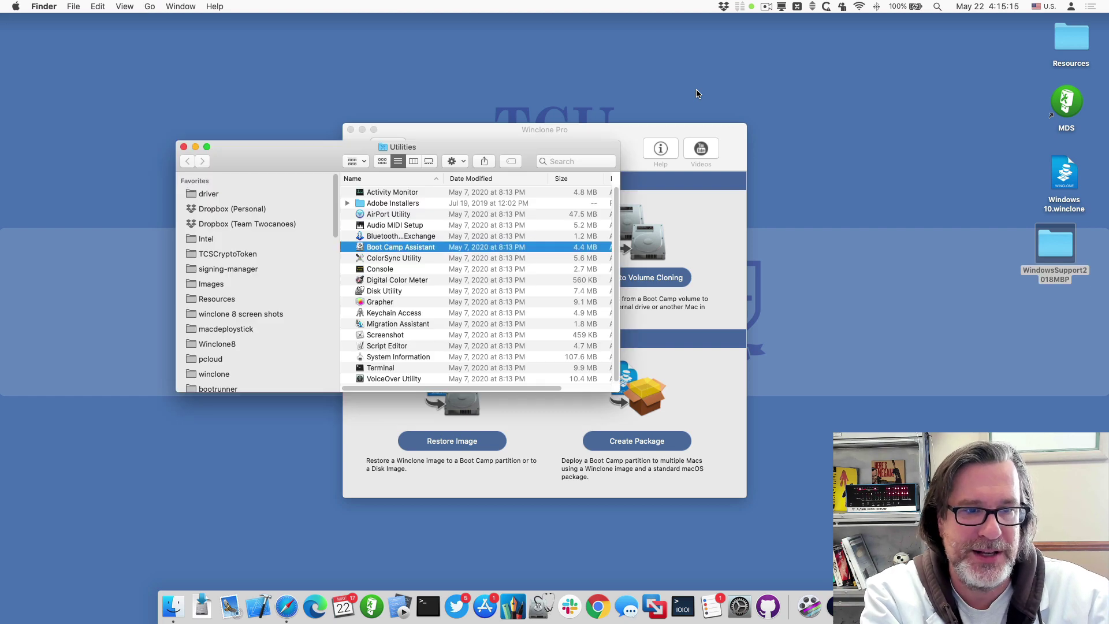
{"action": "key", "text": "super+o"}
{"action": "left_click", "coordinate": [161, 6]}
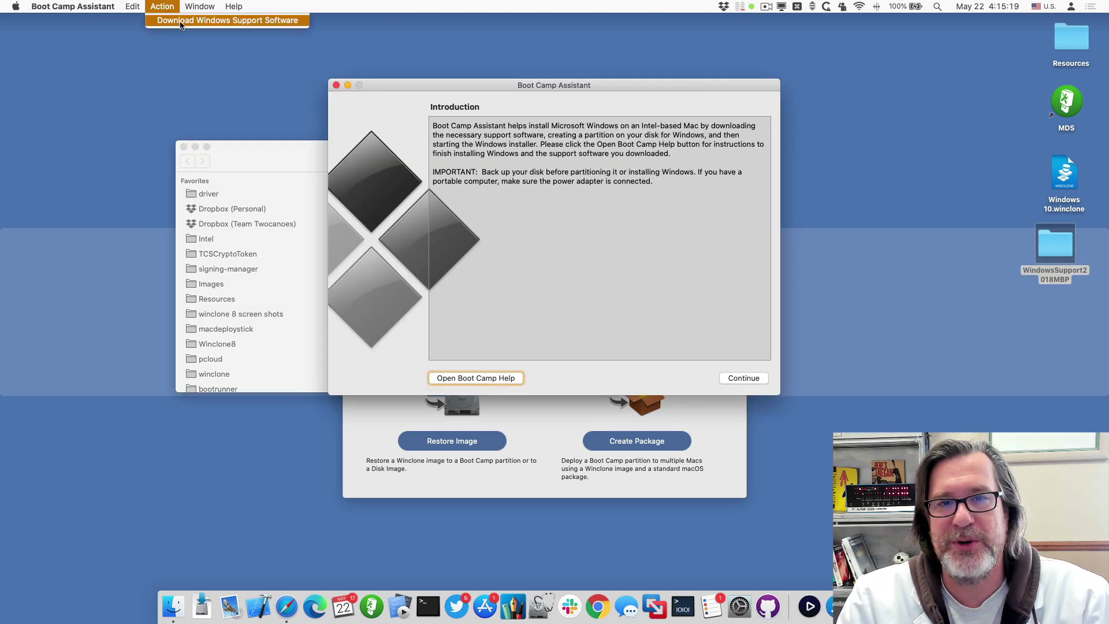
{"action": "key", "text": "Escape"}
{"action": "key", "text": "super+q"}
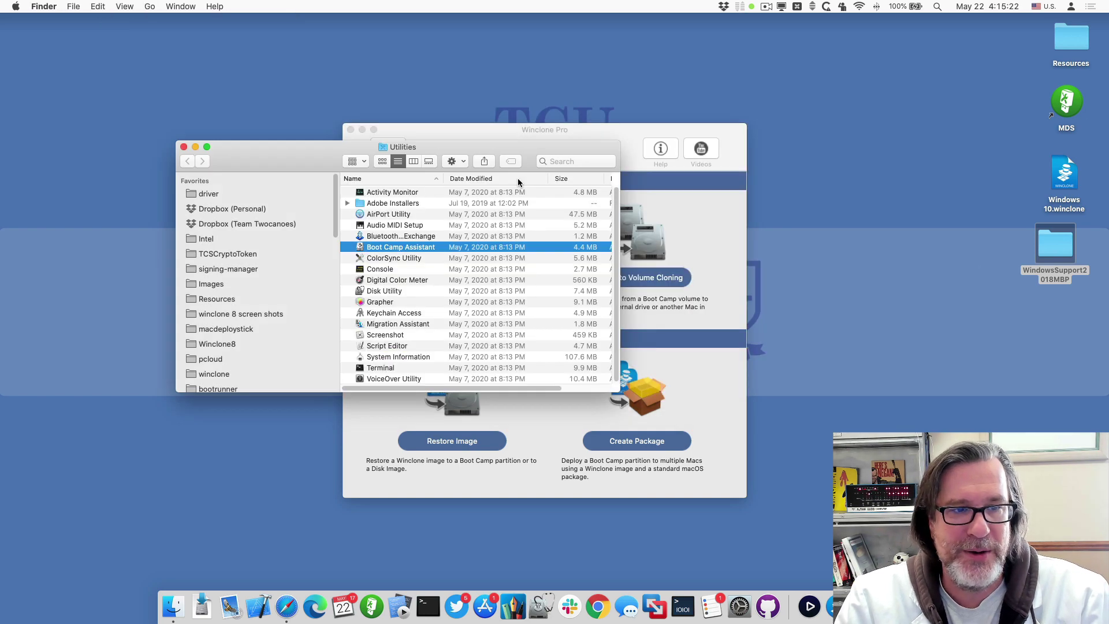
{"action": "key", "text": "super+w"}
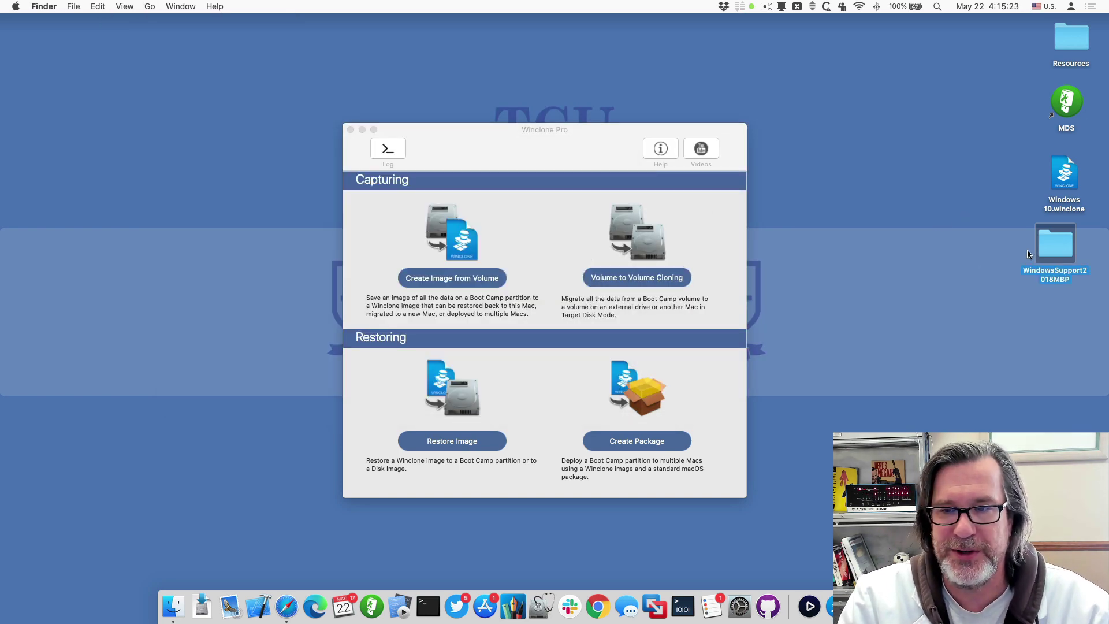
{"action": "double_click", "coordinate": [1058, 249]}
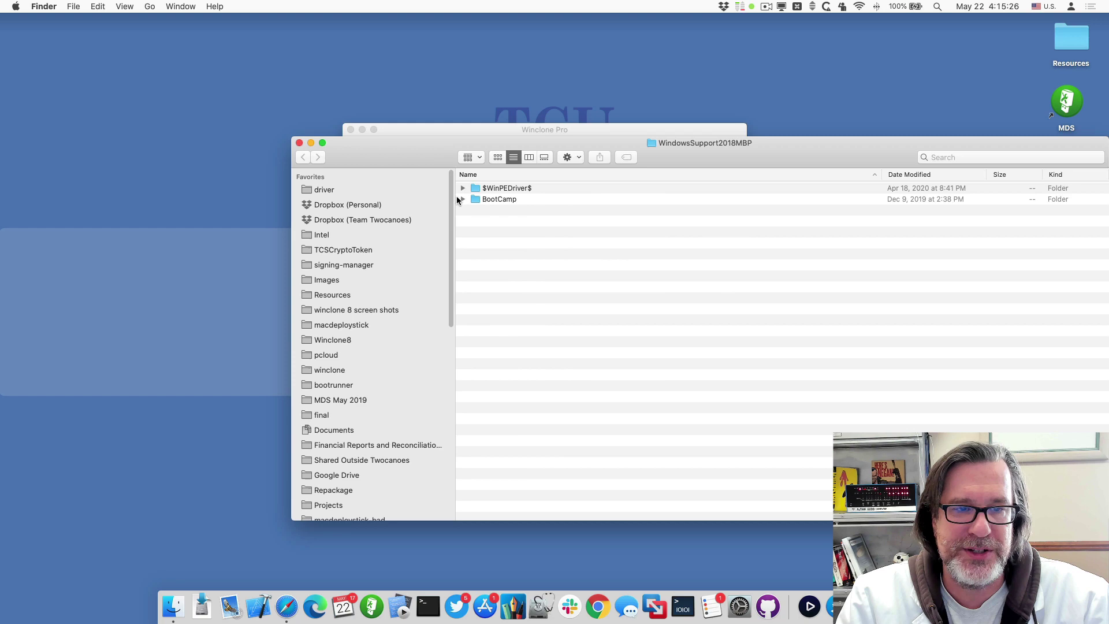
{"action": "key", "text": "Down"}
{"action": "key", "text": "Right"}
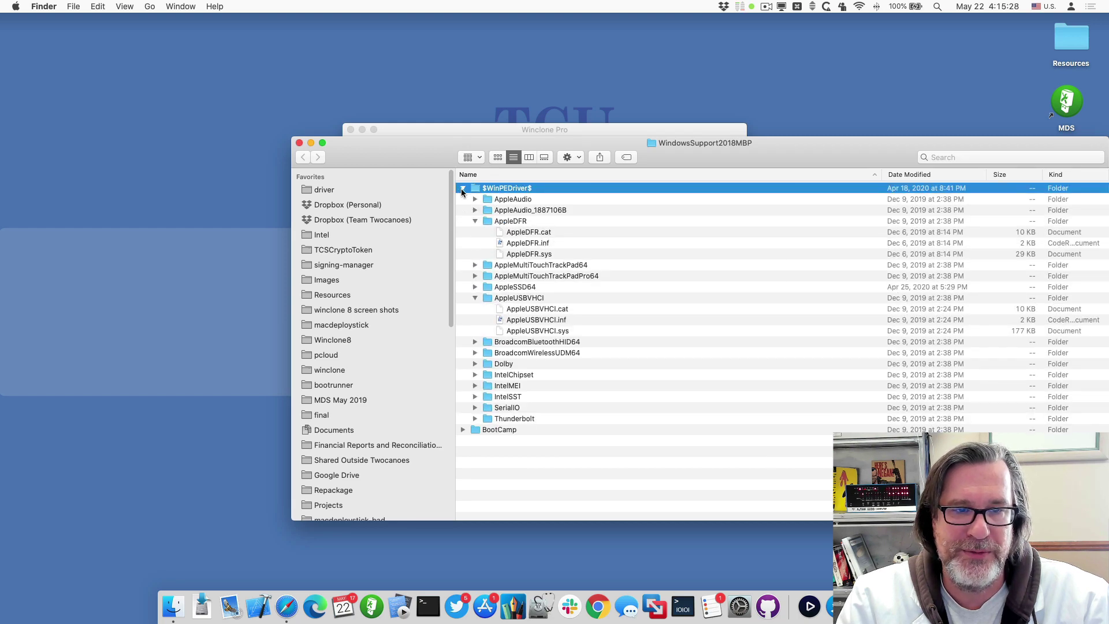
{"action": "left_click", "coordinate": [461, 188]}
{"action": "key", "text": "super+w"}
{"action": "left_click", "coordinate": [464, 154]}
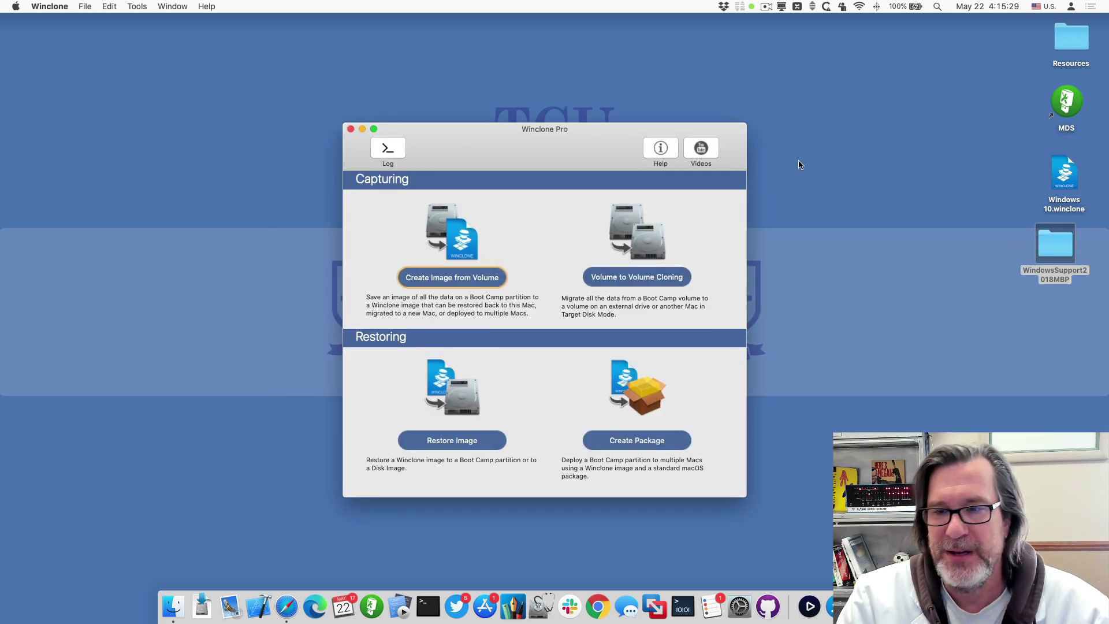
{"action": "left_click_drag", "start_coordinate": [1058, 177], "coordinate": [1015, 180]}
{"action": "left_click", "coordinate": [1014, 180]}
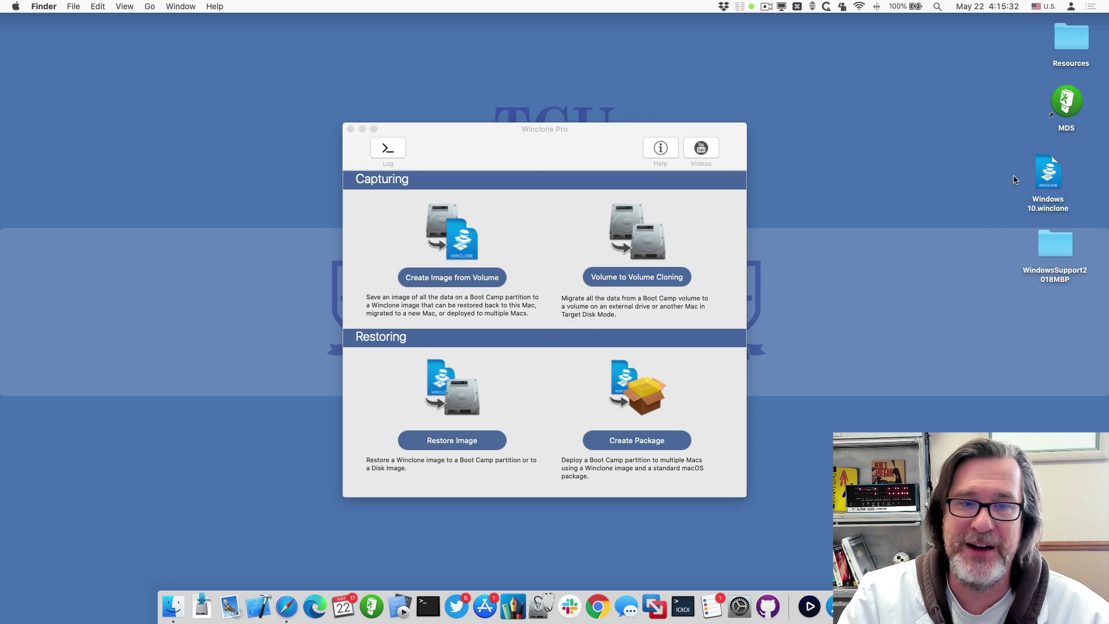
{"action": "left_click", "coordinate": [534, 160]}
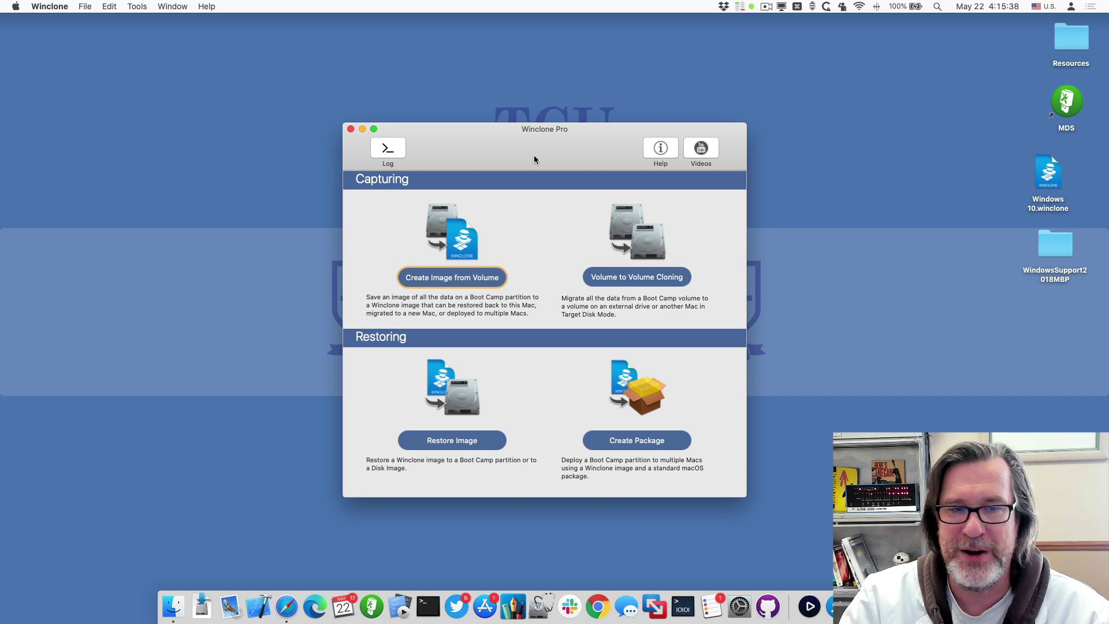
{"action": "left_click_drag", "start_coordinate": [534, 159], "coordinate": [533, 154]}
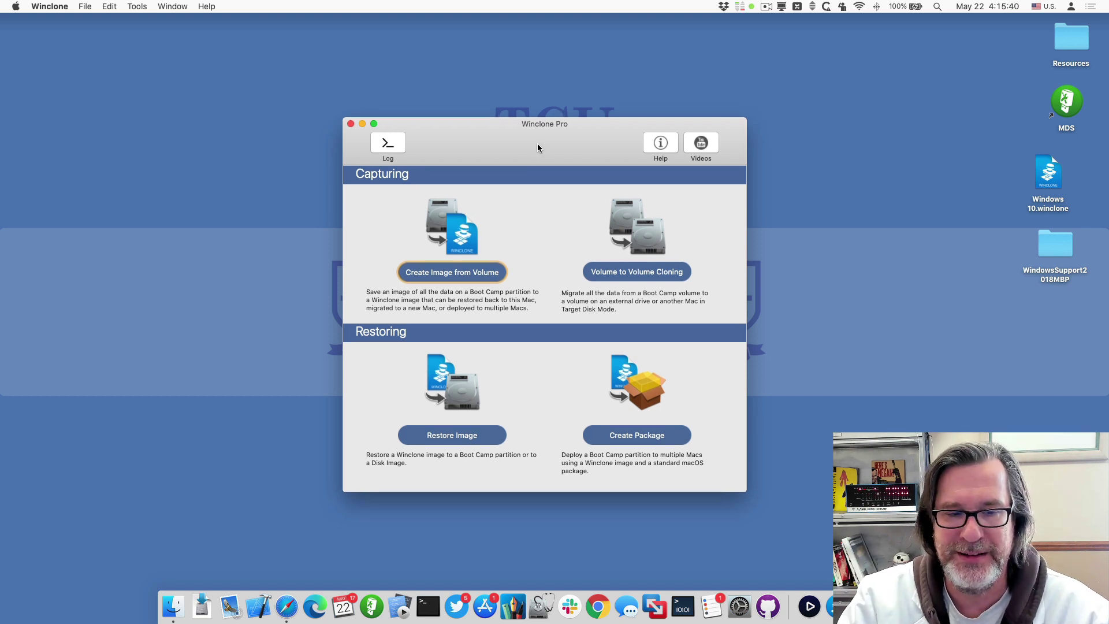
Step: Restore the Windows 10.winclone image onto the 50 GB Windows volume
{"action": "left_click", "coordinate": [479, 436]}
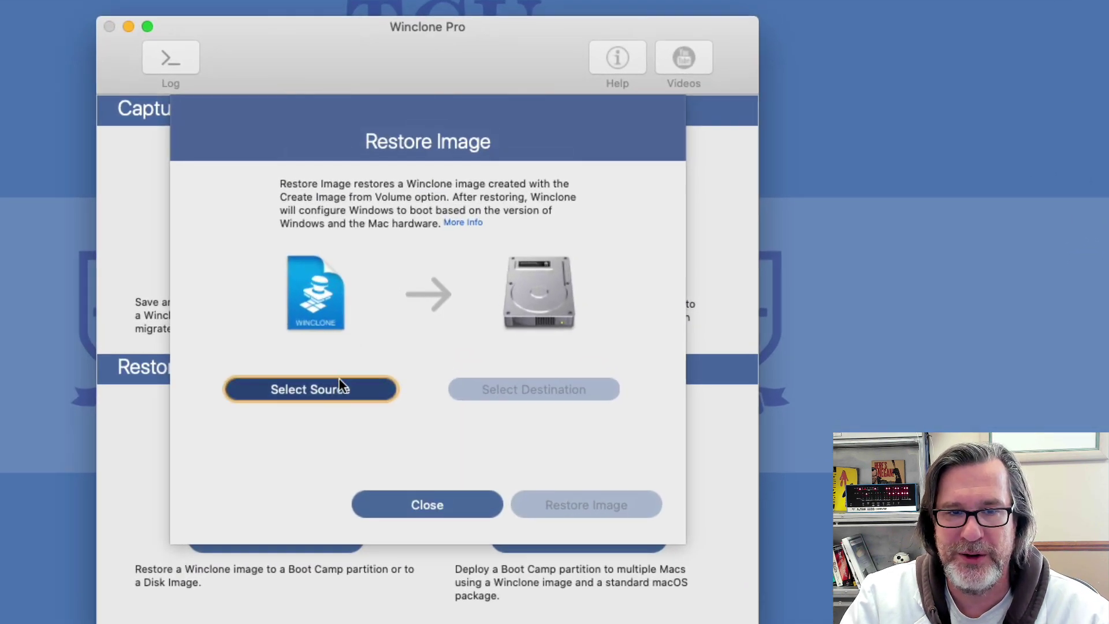
{"action": "left_click", "coordinate": [341, 385]}
{"action": "double_click", "coordinate": [408, 151]}
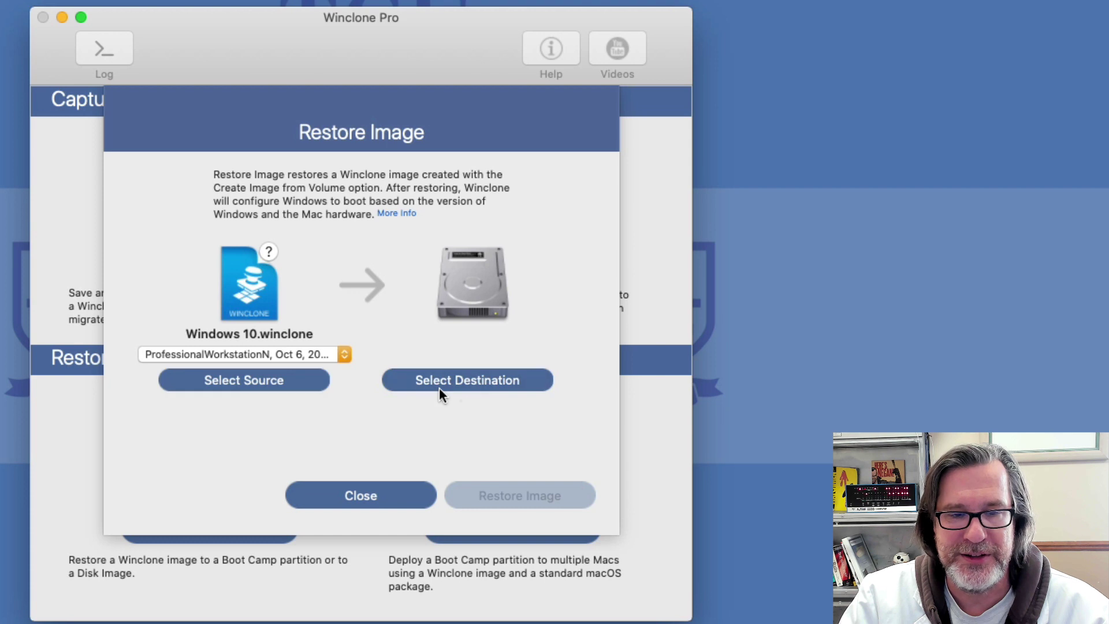
{"action": "left_click", "coordinate": [439, 387]}
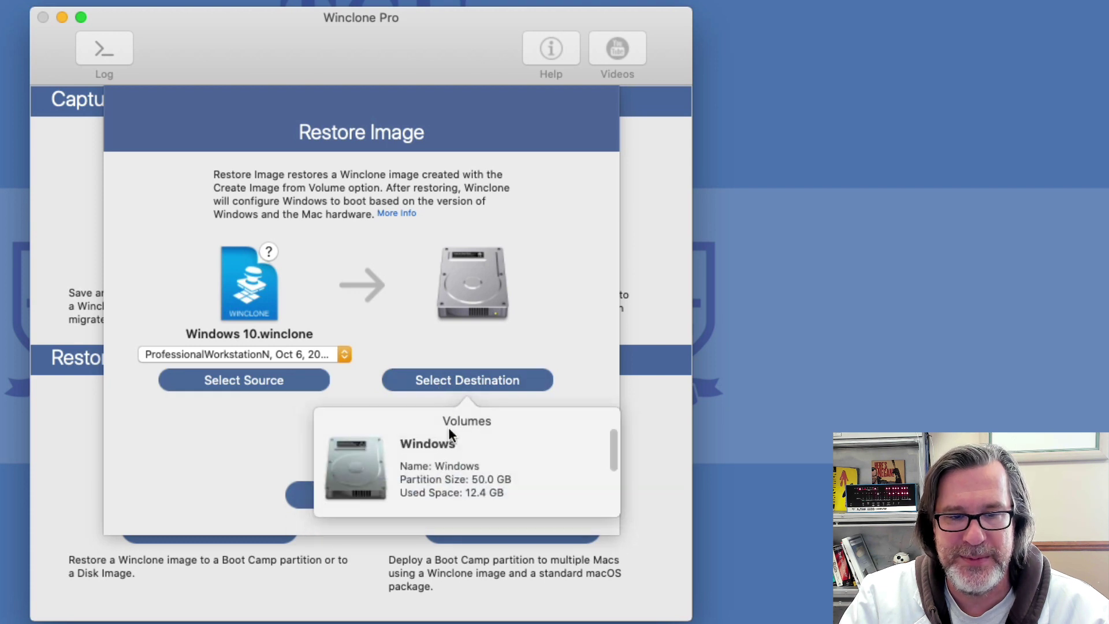
{"action": "left_click", "coordinate": [456, 471]}
{"action": "left_click", "coordinate": [520, 495]}
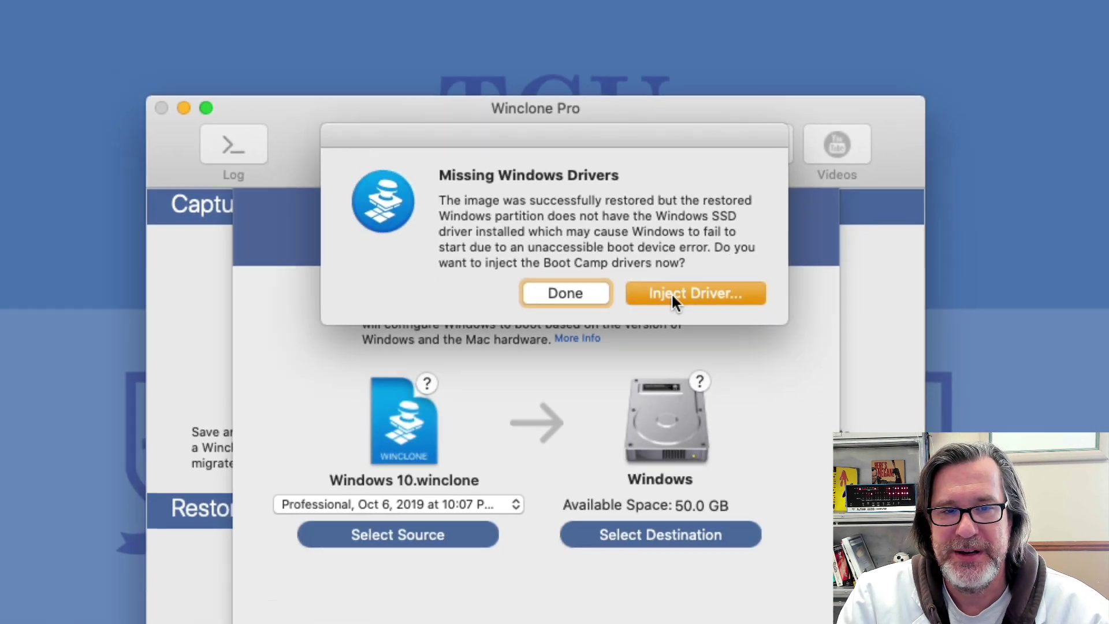
Step: Add Boot Camp drivers using WindowsSupport2018MBP/$WinPEDriver$ as the driver folder and Windows as destination
{"action": "left_click", "coordinate": [734, 380]}
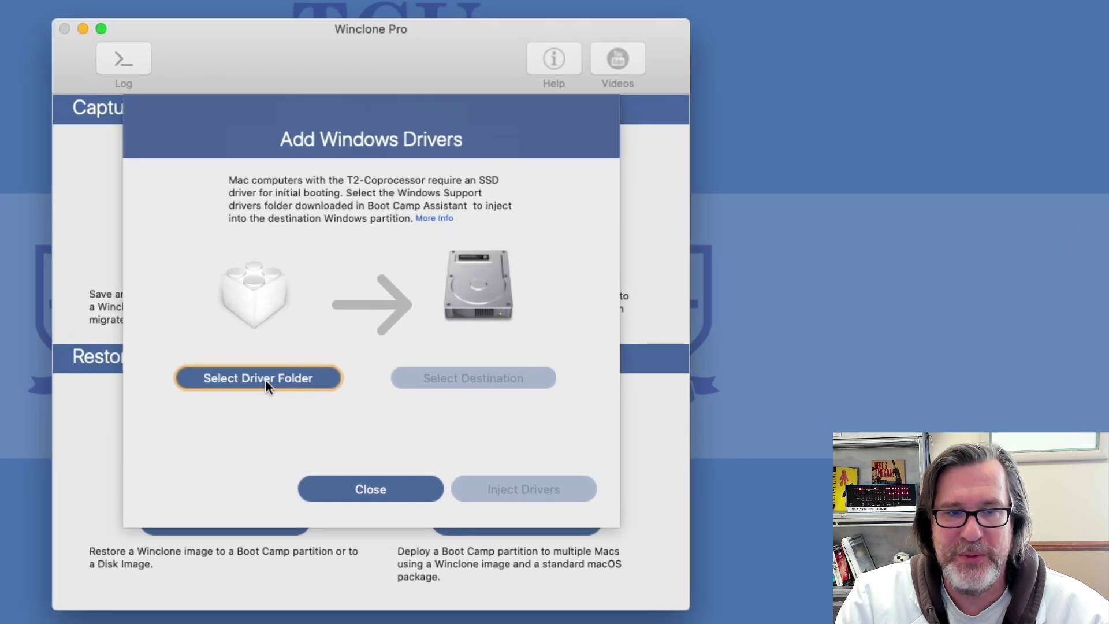
{"action": "left_click", "coordinate": [266, 378]}
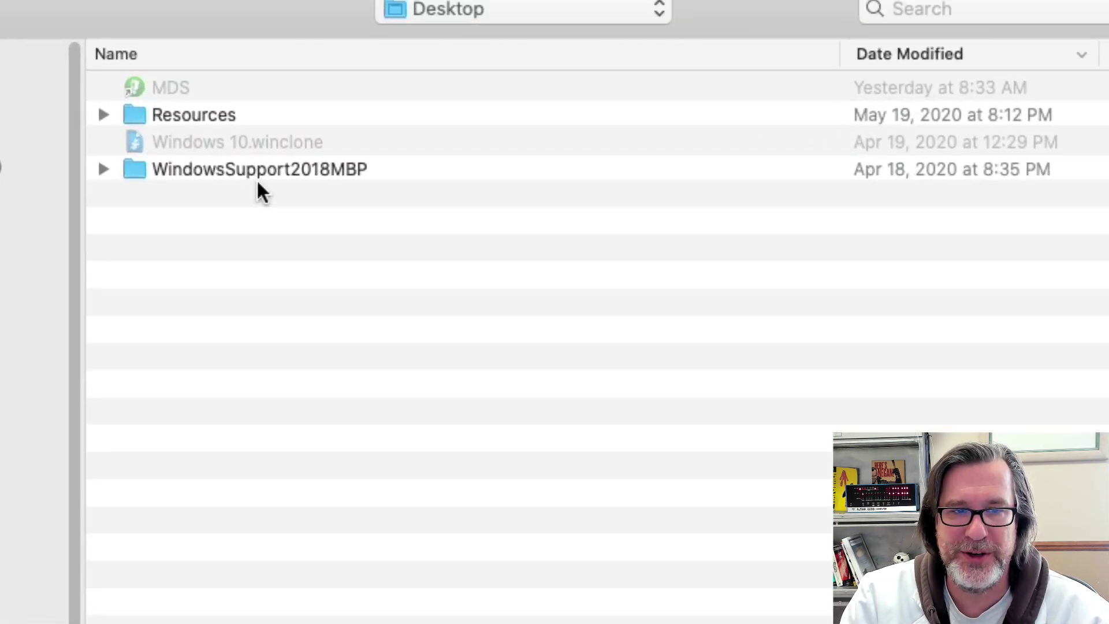
{"action": "double_click", "coordinate": [246, 171]}
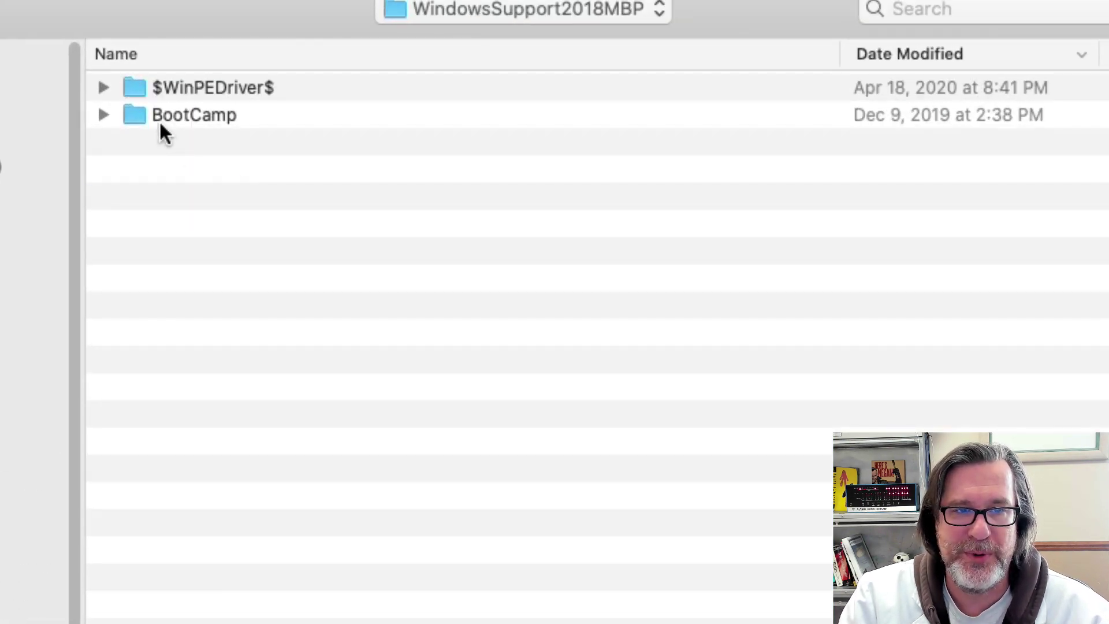
{"action": "double_click", "coordinate": [186, 87]}
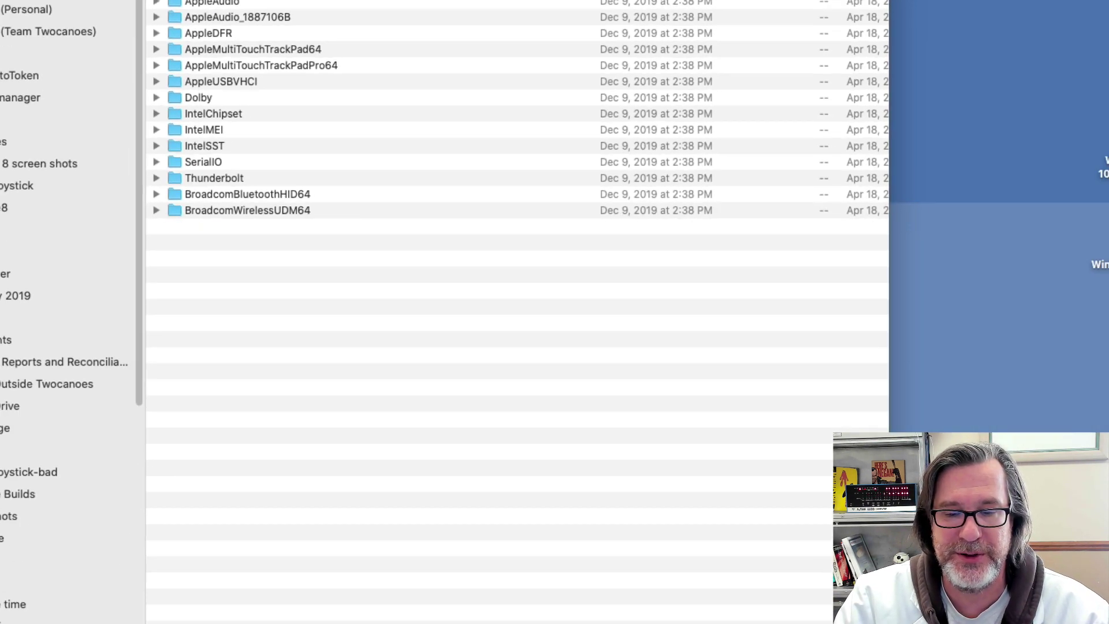
{"action": "key", "text": "Return"}
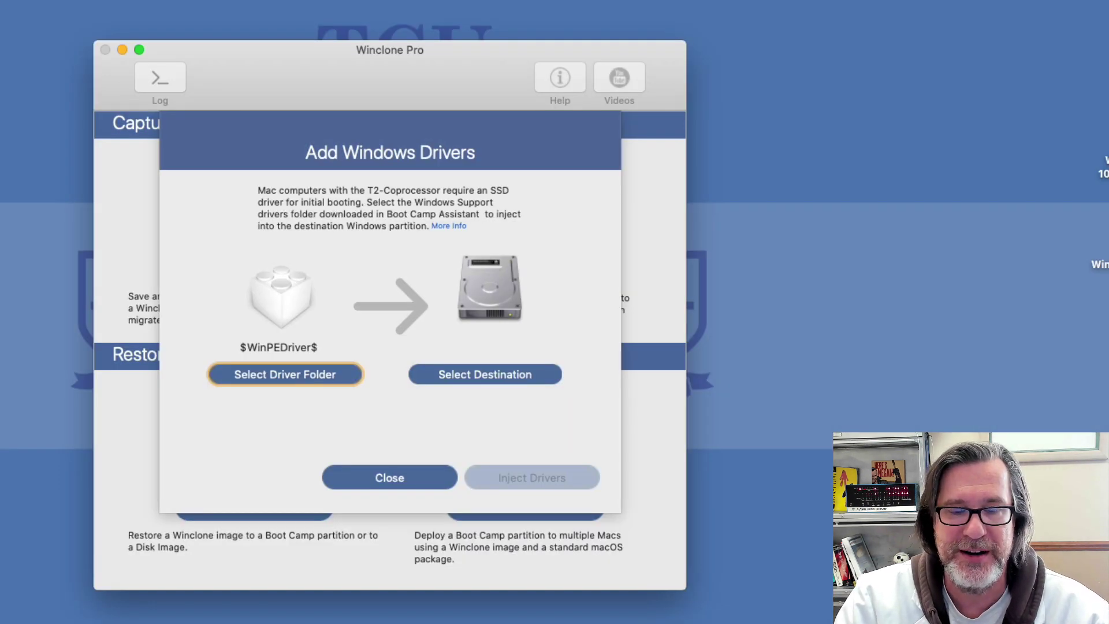
{"action": "left_click", "coordinate": [521, 376]}
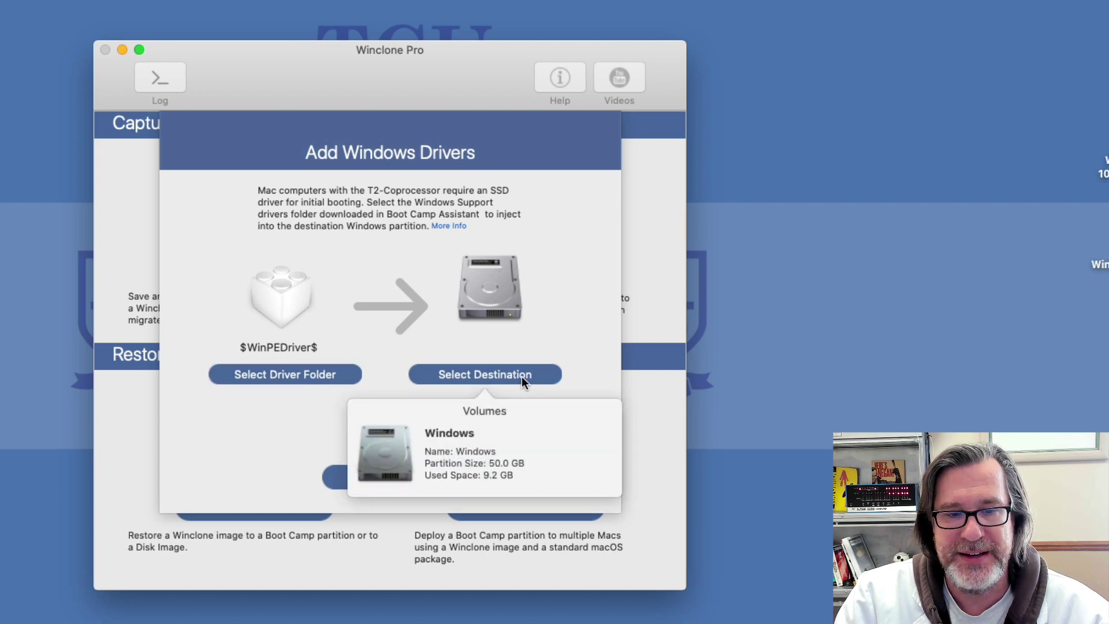
{"action": "left_click", "coordinate": [473, 460]}
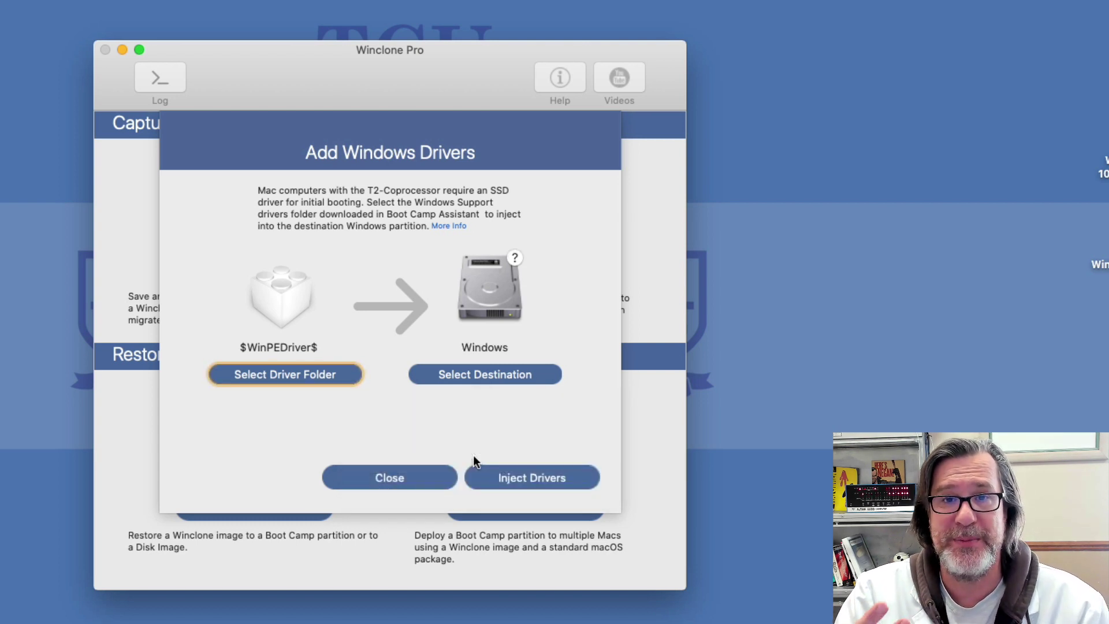
Step: Inject the AppleUSBVHCI and AppleSSD drivers into Windows and close the success alert
{"action": "left_click", "coordinate": [525, 469]}
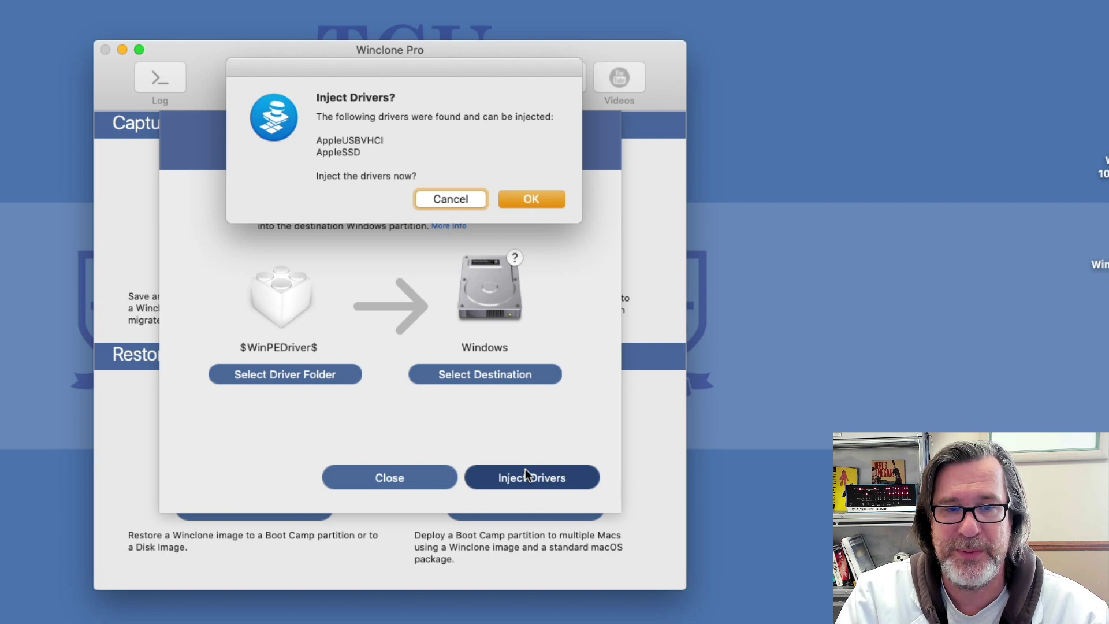
{"action": "double_click", "coordinate": [341, 141]}
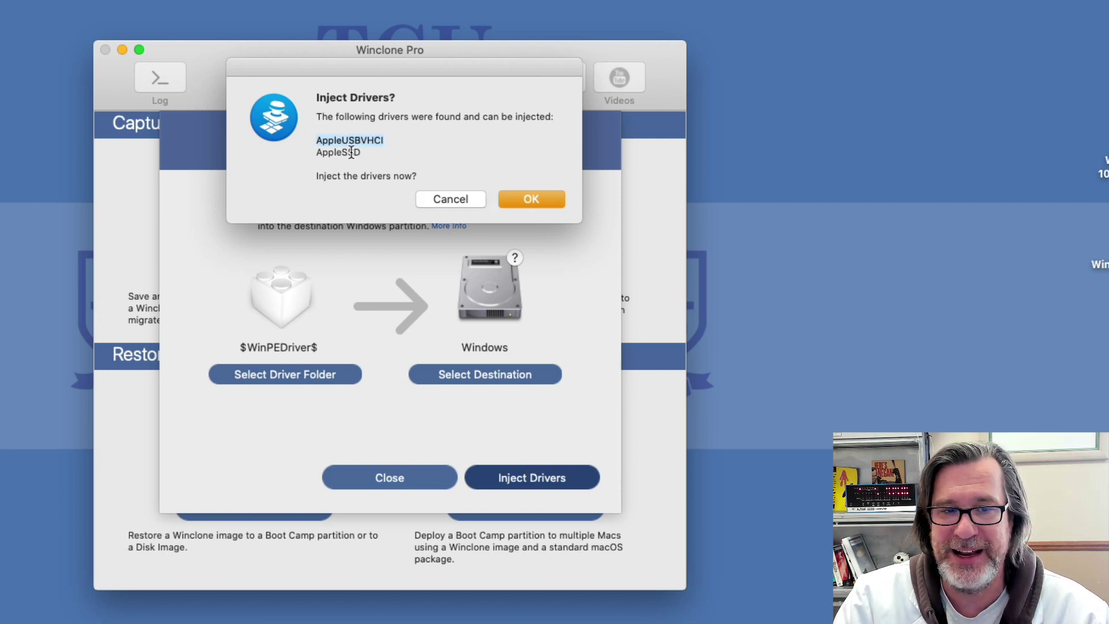
{"action": "double_click", "coordinate": [351, 153]}
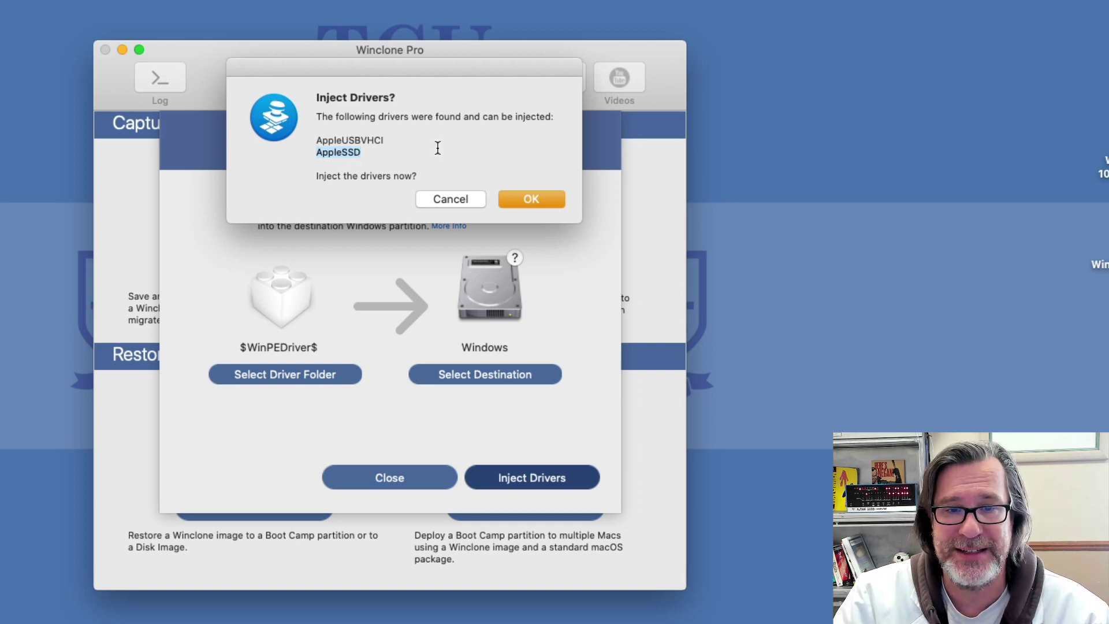
{"action": "left_click", "coordinate": [532, 198]}
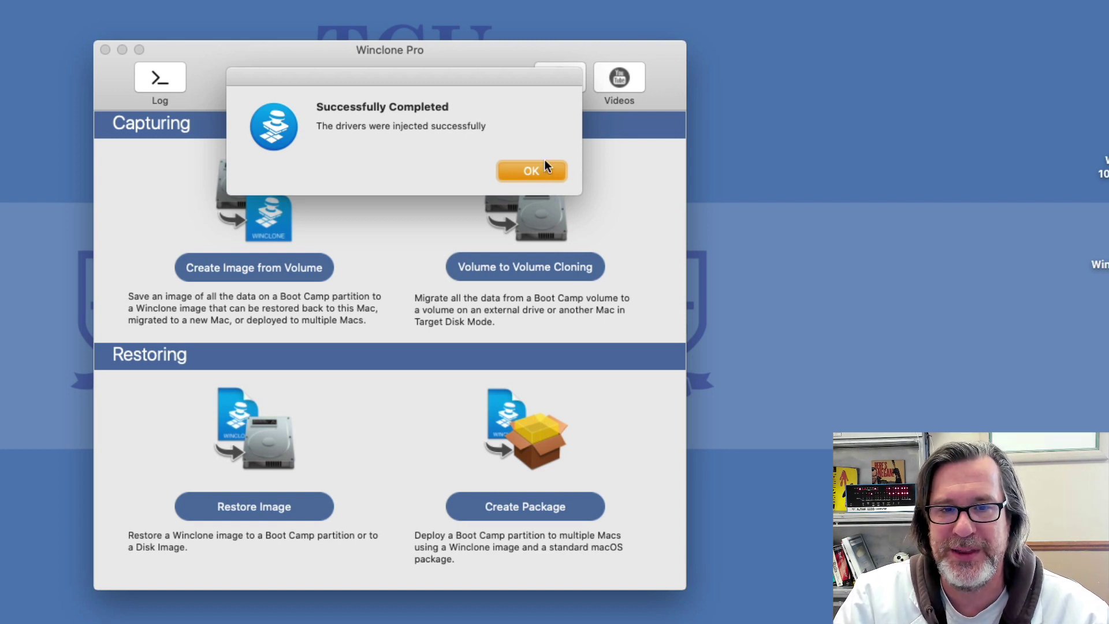
{"action": "left_click", "coordinate": [544, 171]}
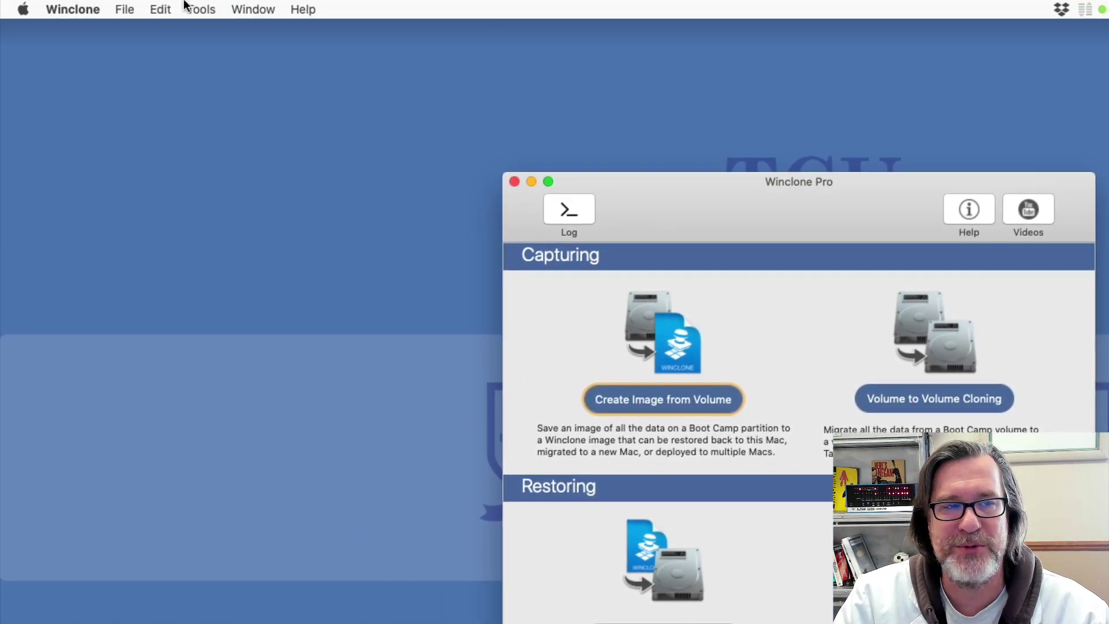
Step: Run Tools > Add AppleSSD Driver with $WinPEDriver$ and the Windows volume, confirming injection
{"action": "left_click", "coordinate": [186, 6]}
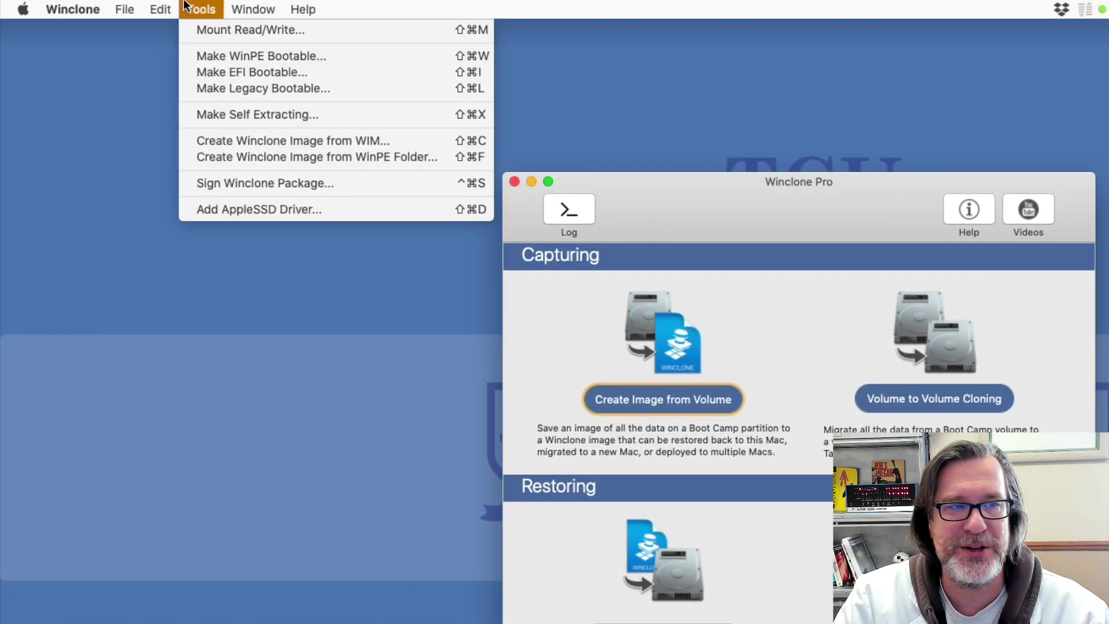
{"action": "left_click", "coordinate": [258, 209]}
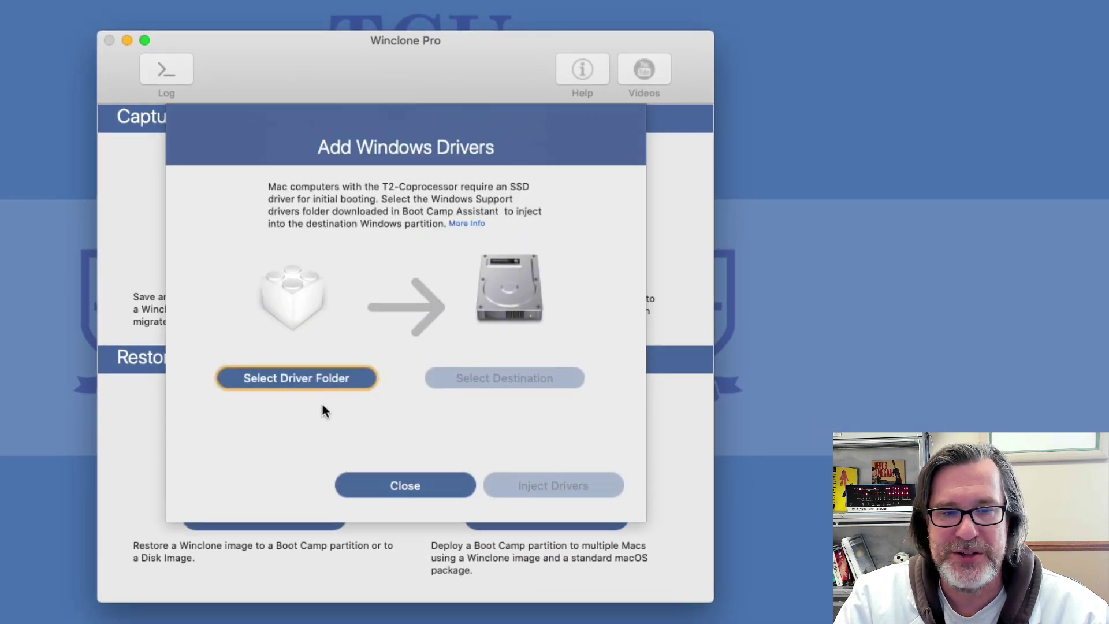
{"action": "left_click", "coordinate": [315, 384]}
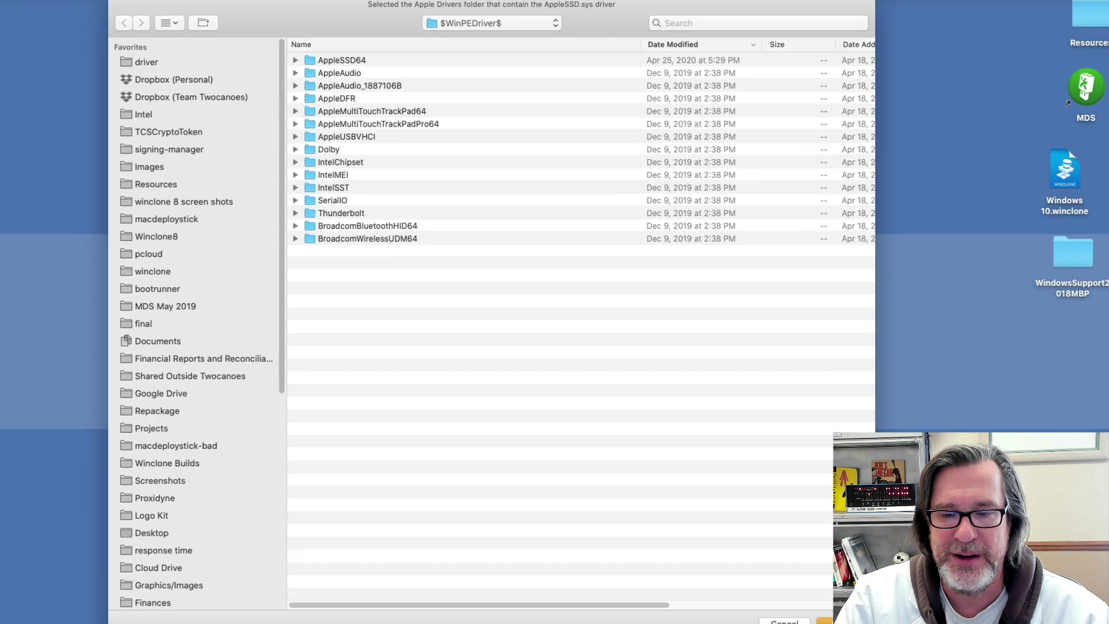
{"action": "left_click", "coordinate": [846, 613]}
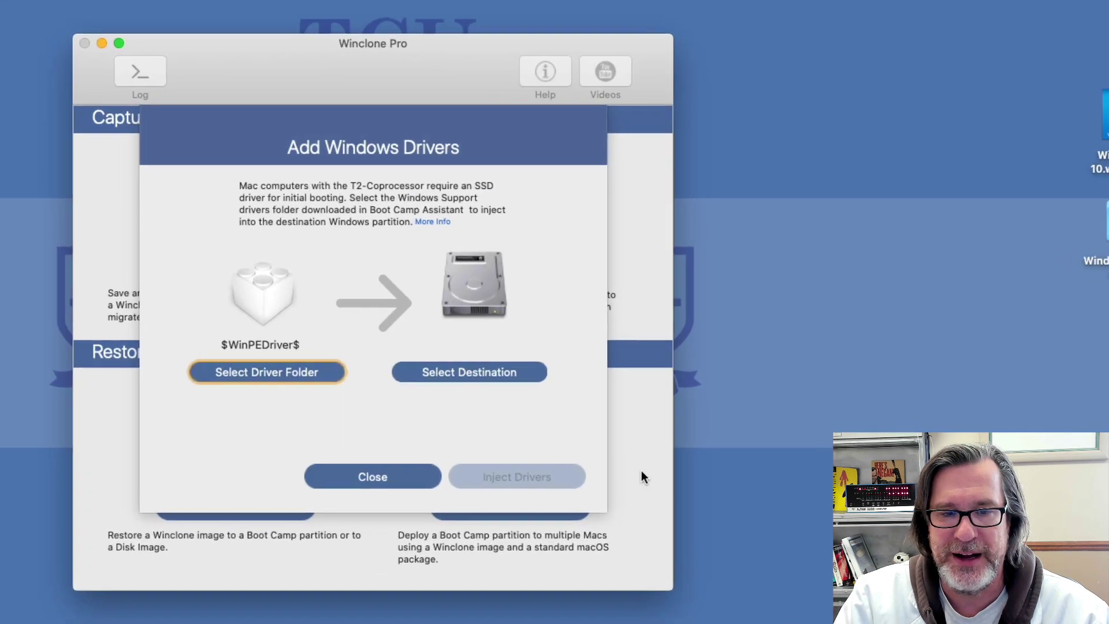
{"action": "left_click", "coordinate": [487, 379]}
{"action": "left_click", "coordinate": [450, 449]}
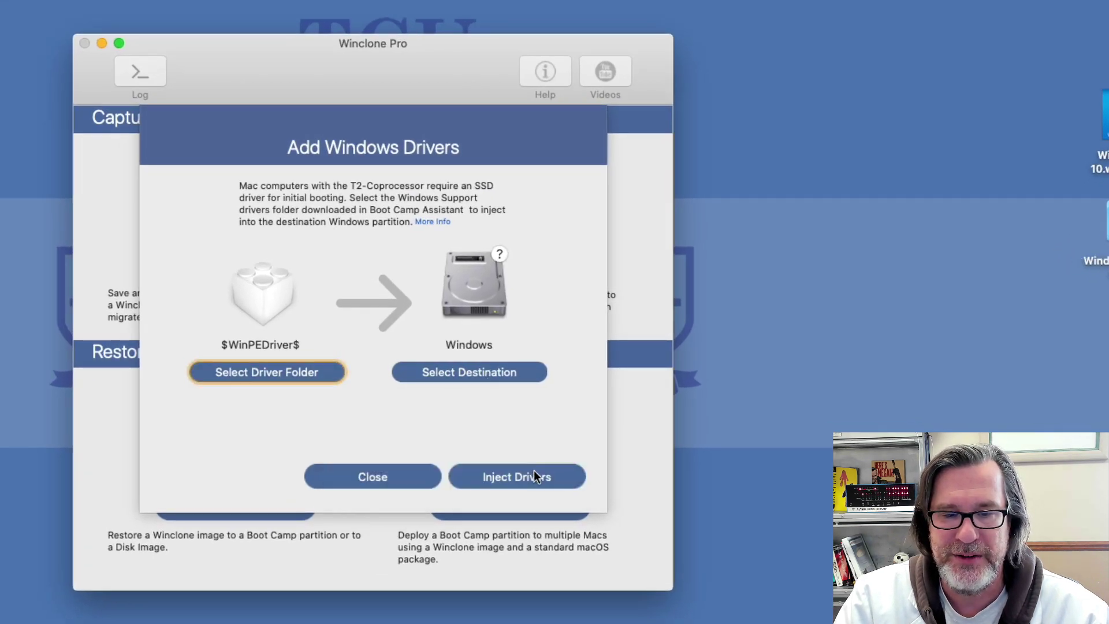
{"action": "left_click", "coordinate": [533, 474]}
{"action": "left_click", "coordinate": [497, 195]}
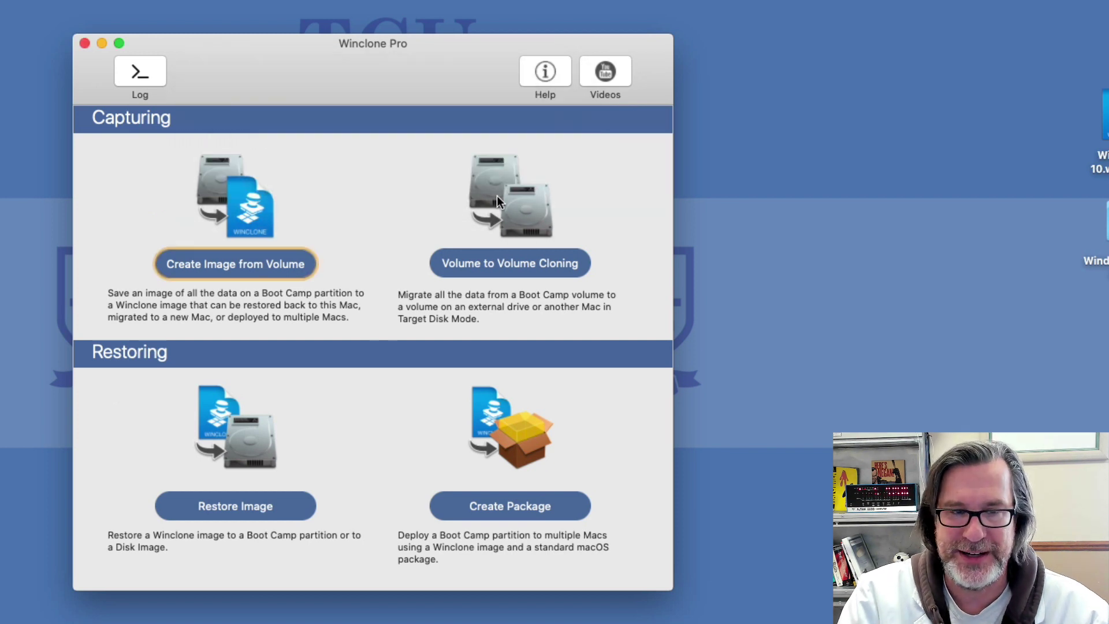
Step: Close the Successfully Completed alert for the $WinPEDriver$ driver injection
{"action": "key", "text": "Return"}
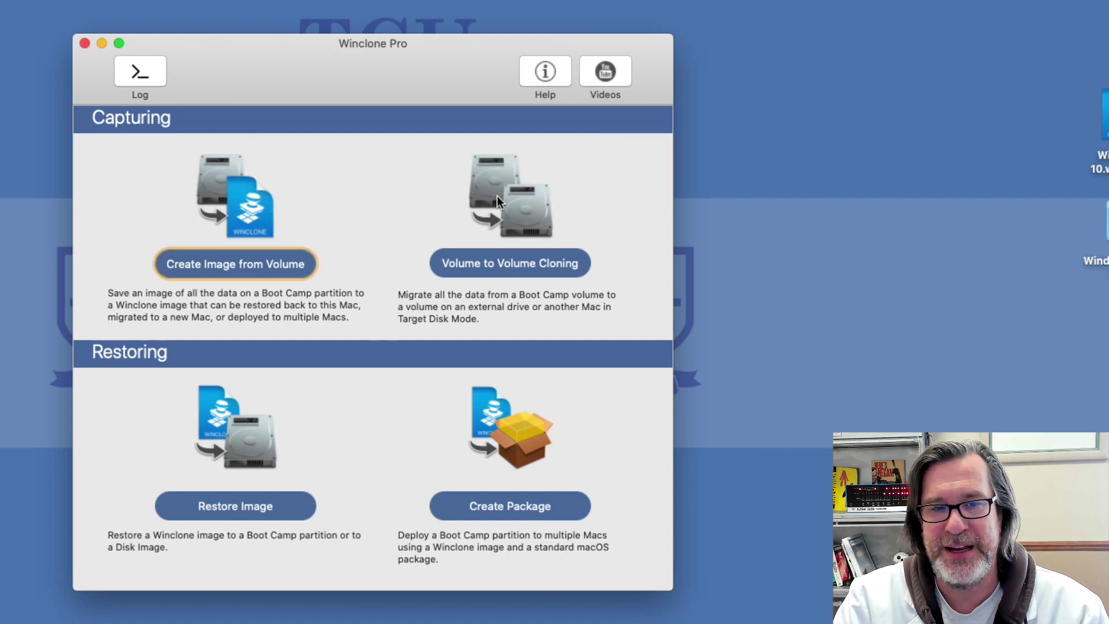